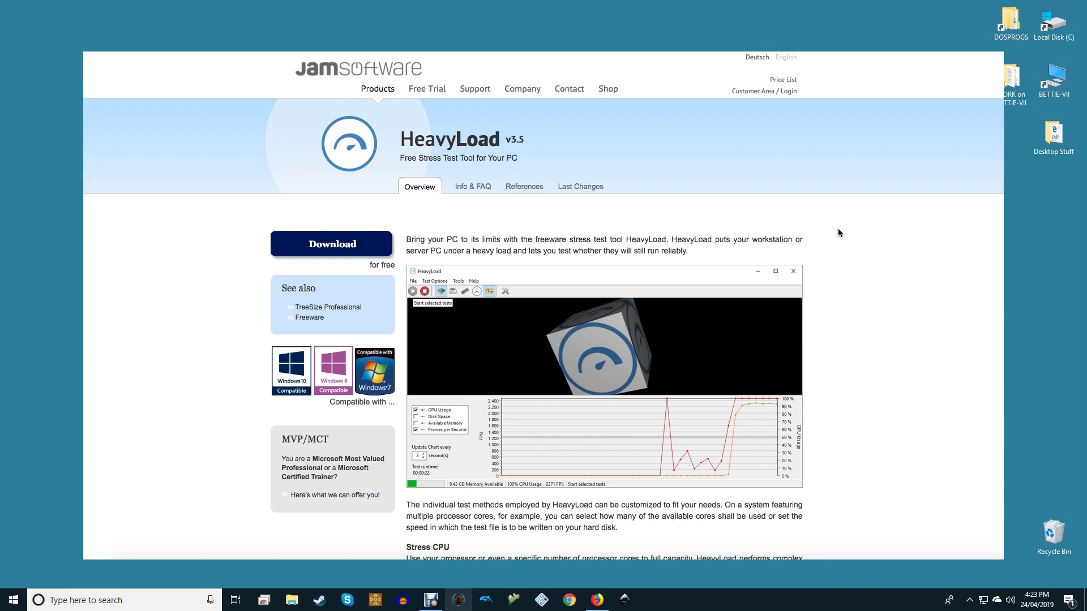
pyautogui.scroll(-2, 839, 230)
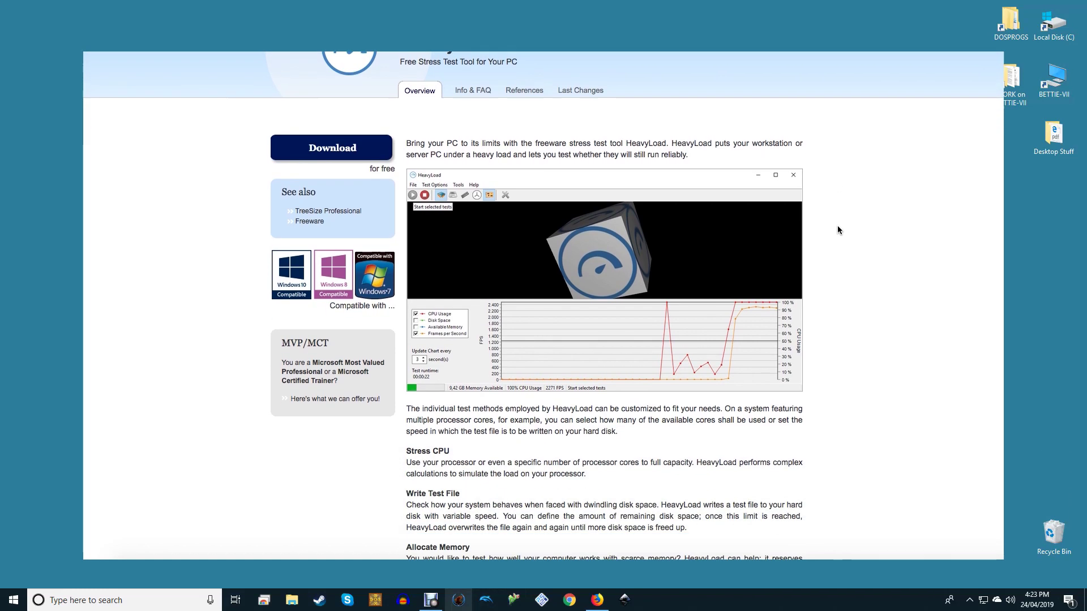
pyautogui.scroll(-1, 837, 230)
pyautogui.scroll(-1, 837, 228)
pyautogui.scroll(-1, 838, 227)
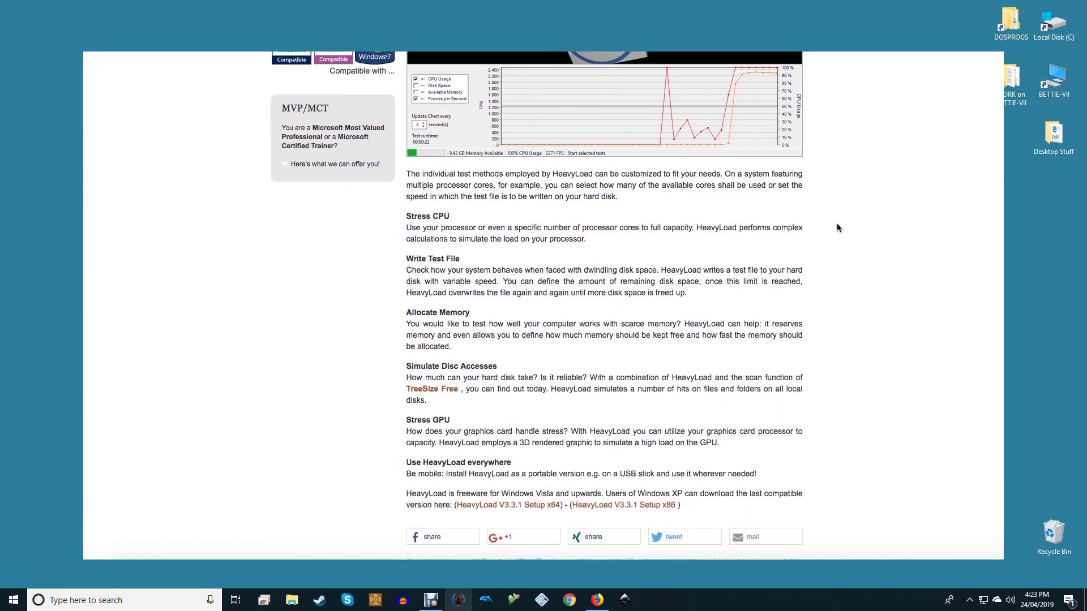
pyautogui.scroll(-1, 837, 228)
pyautogui.scroll(-1, 838, 227)
pyautogui.scroll(1, 837, 226)
pyautogui.scroll(2, 837, 226)
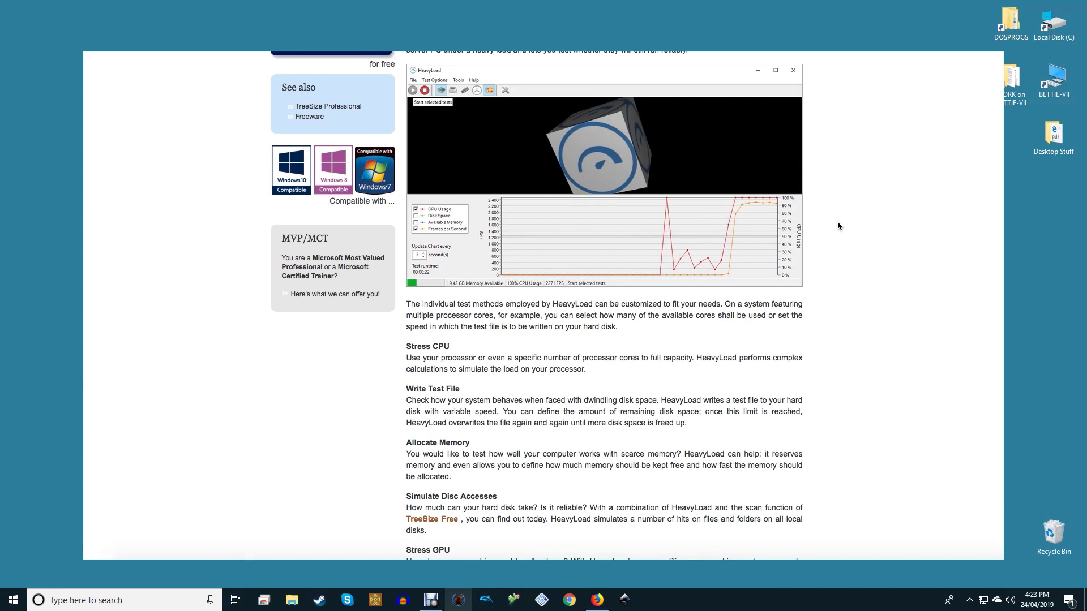
pyautogui.scroll(2, 837, 226)
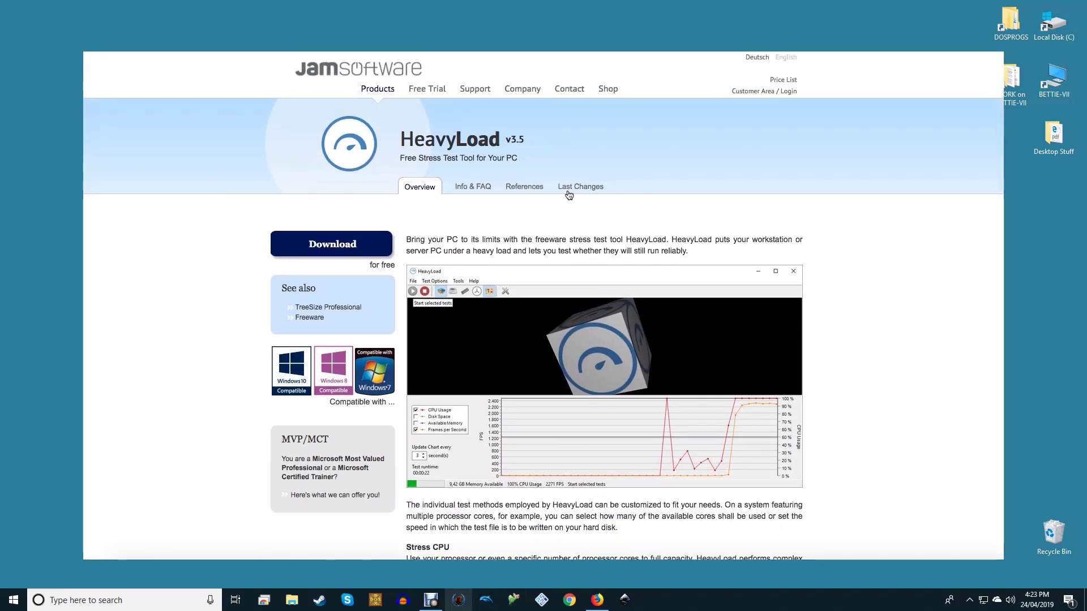
# Step: Show the HeavyLoad Info & FAQ page with its manual and Quickstart quicklinks
pyautogui.click(478, 188)
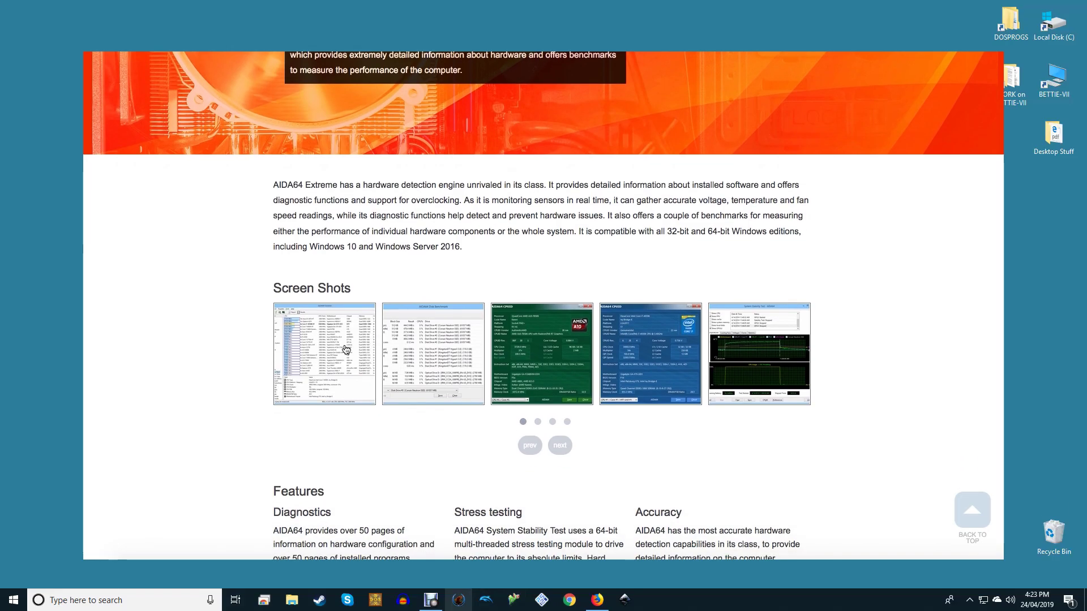
# Step: Enlarge an AIDA64 screenshot and page forward past Disk Benchmark to the CPUID window, 4 of 17
pyautogui.click(346, 350)
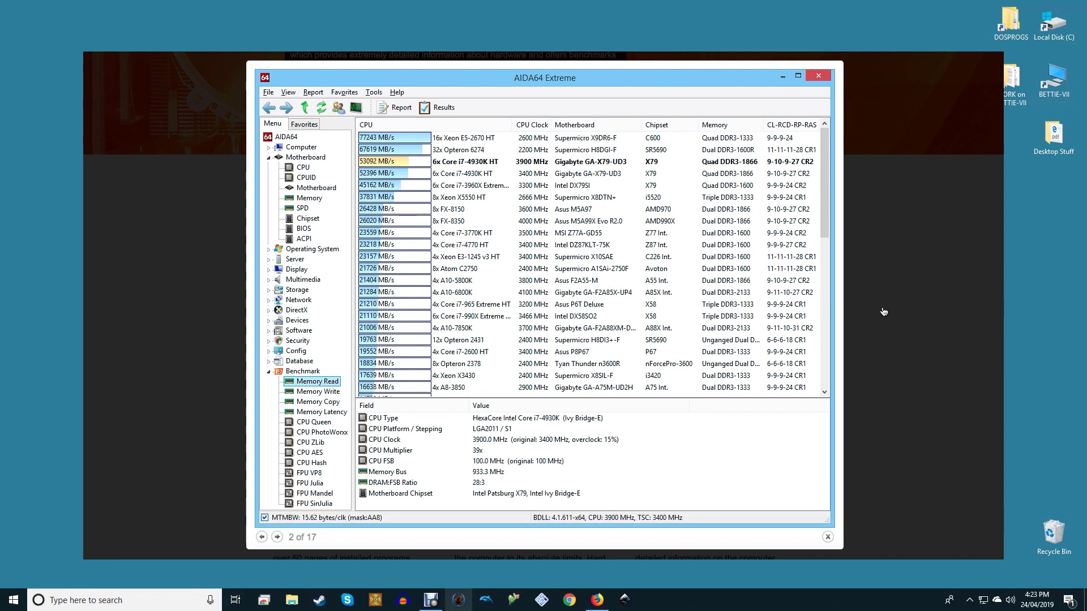
pyautogui.click(796, 302)
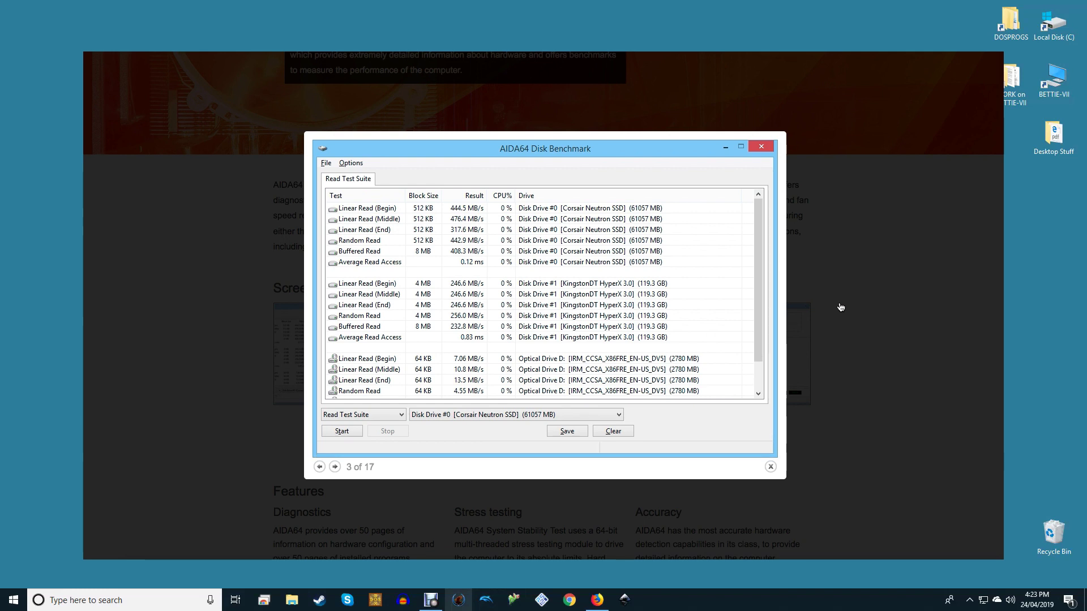
pyautogui.click(760, 305)
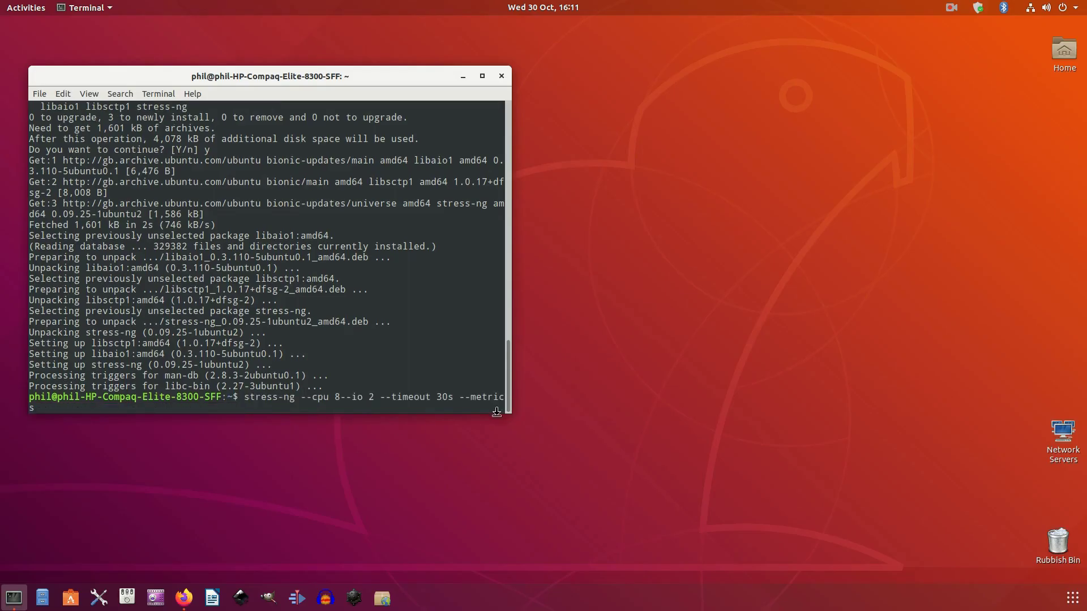
# Step: Enlarge the terminal window wider and taller and position it higher on the desktop
pyautogui.moveTo(509, 374); pyautogui.dragTo(990, 372)
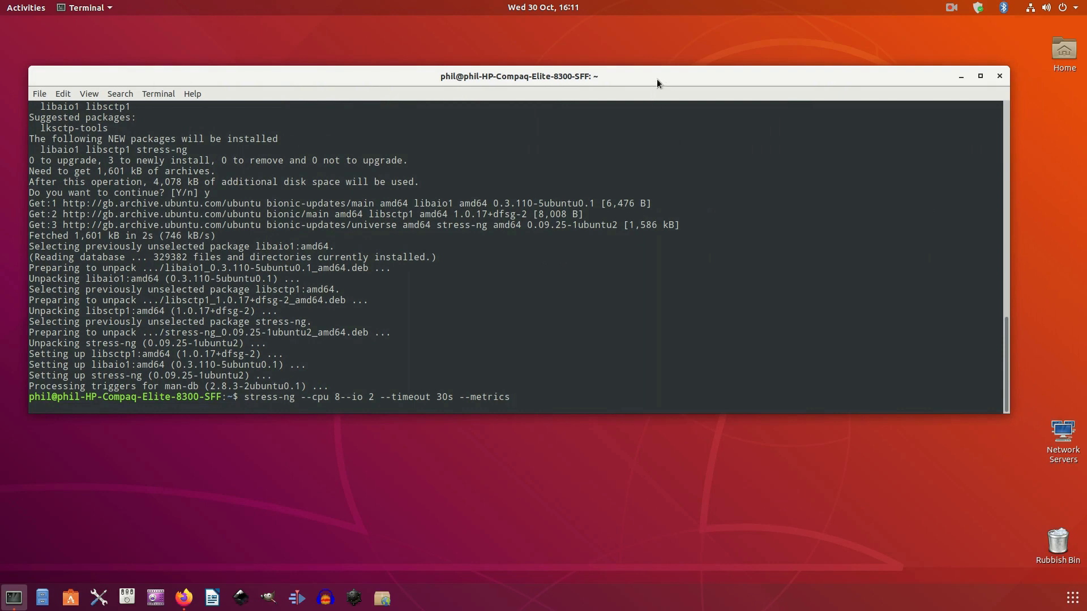
pyautogui.moveTo(657, 80); pyautogui.dragTo(653, 43)
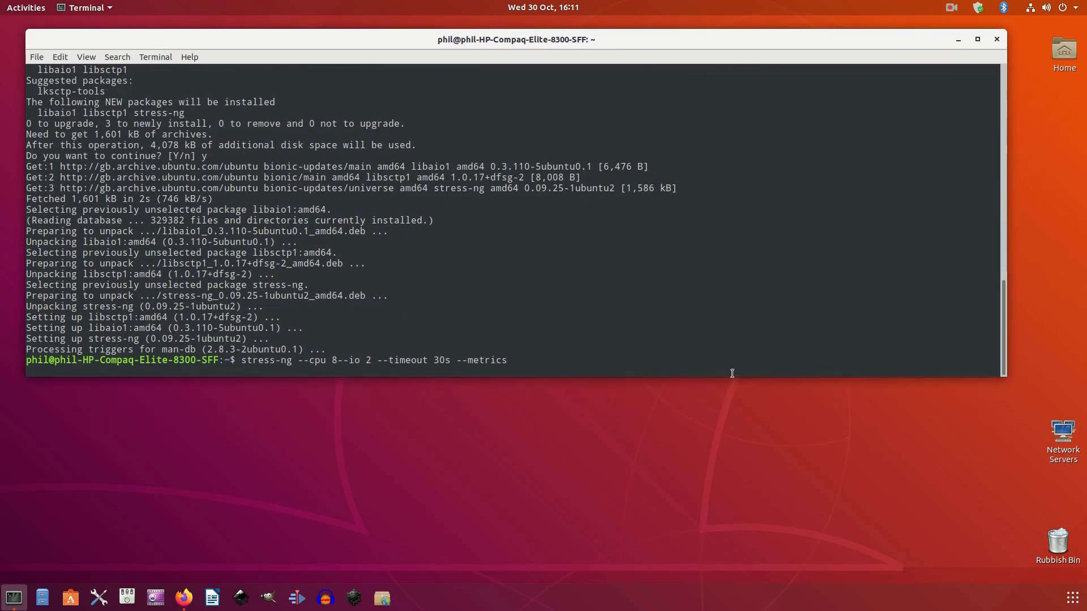
pyautogui.moveTo(733, 374); pyautogui.dragTo(704, 548)
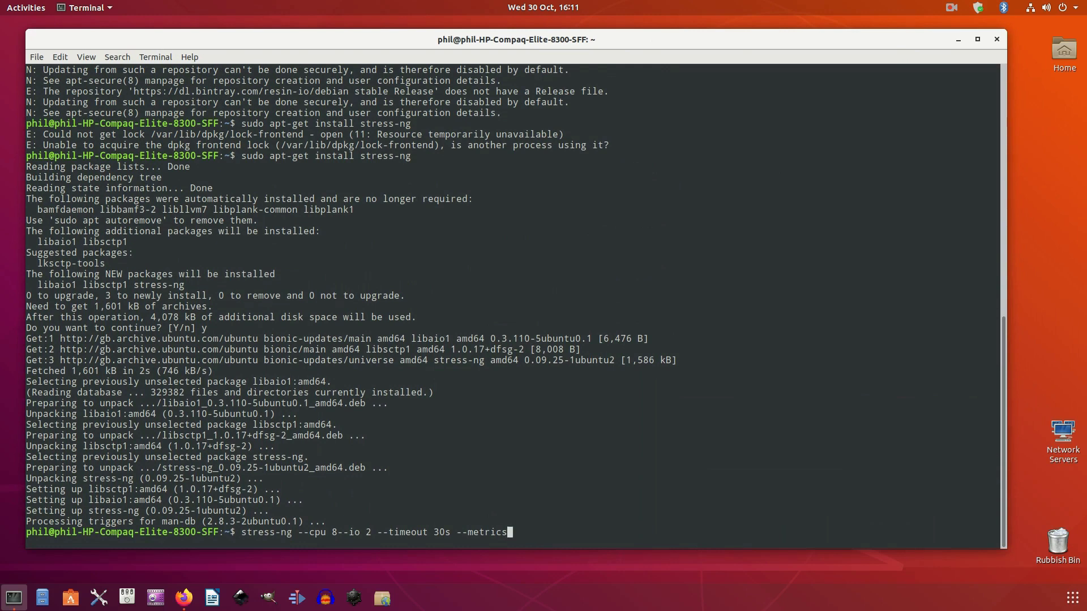
# Step: Run the 30-second stress-ng test on 8 CPUs and select its bogo-ops results output
pyautogui.press('Return')
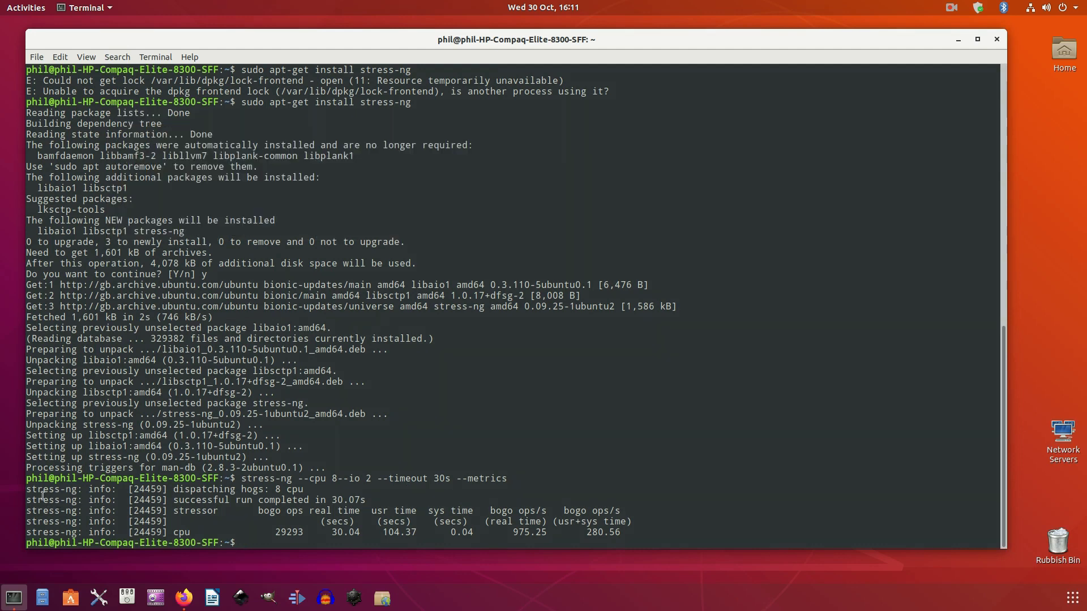
pyautogui.moveTo(28, 490); pyautogui.dragTo(623, 532)
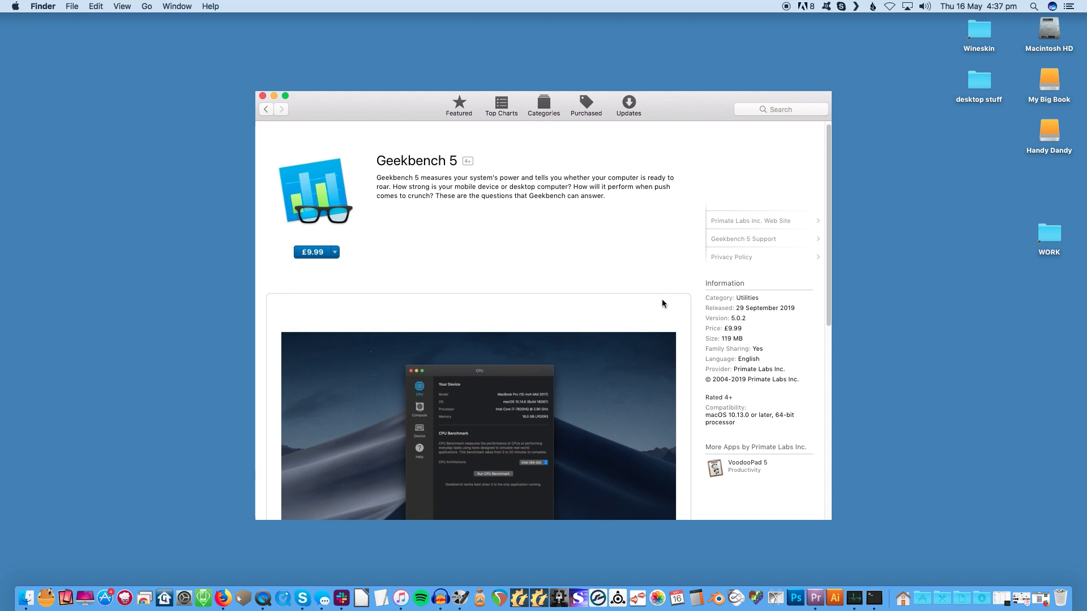
pyautogui.scroll(-3, 664, 303)
pyautogui.scroll(-5, 663, 304)
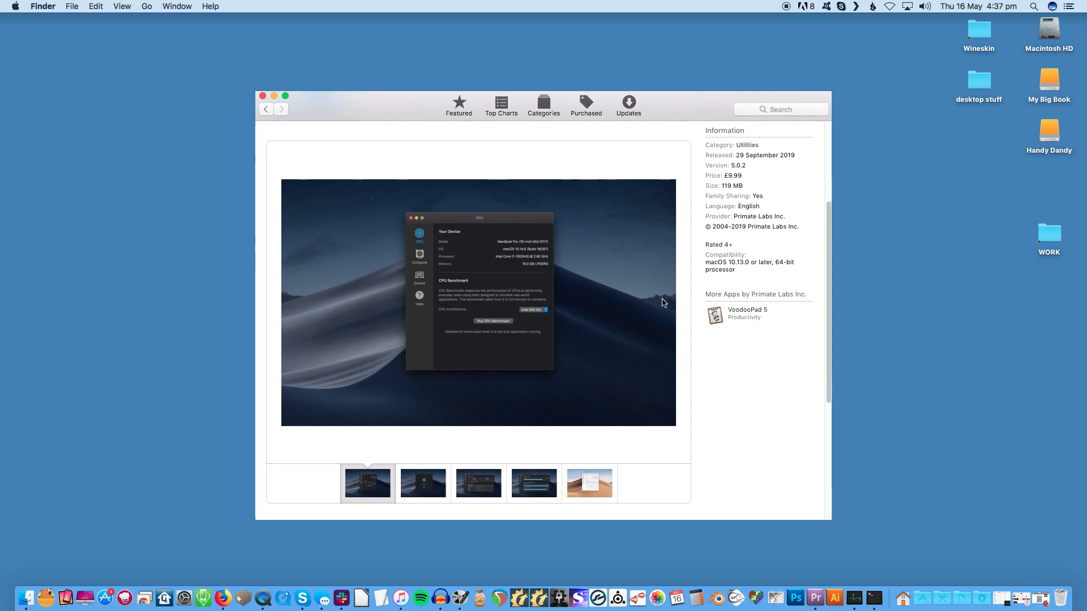
pyautogui.scroll(-3, 663, 303)
pyautogui.scroll(-2, 663, 304)
pyautogui.scroll(-2, 662, 303)
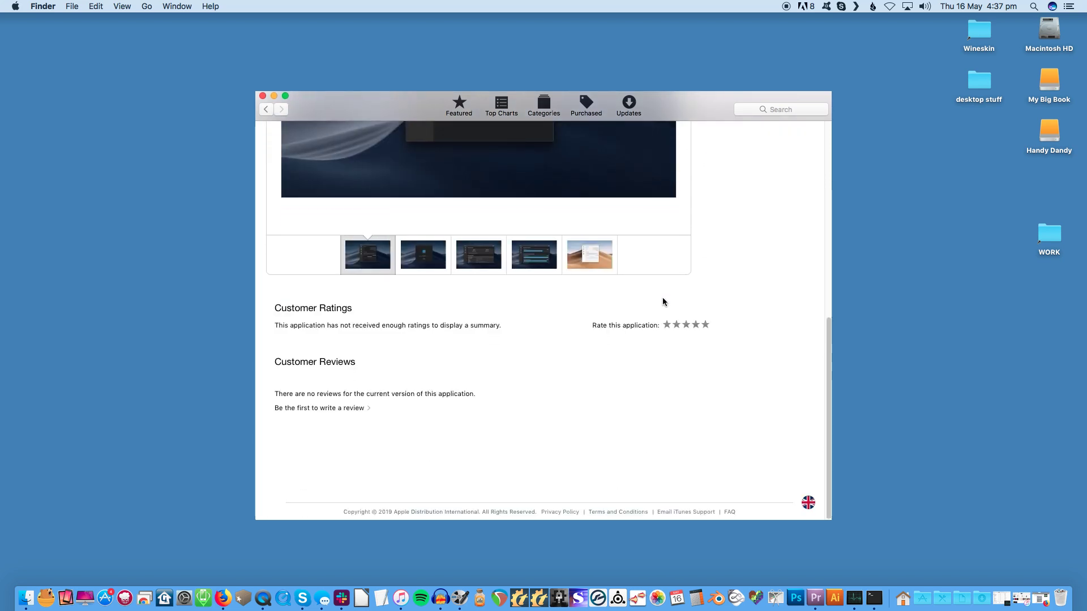
pyautogui.scroll(2, 664, 302)
pyautogui.scroll(5, 664, 302)
pyautogui.scroll(-1, 663, 301)
pyautogui.scroll(-1, 665, 301)
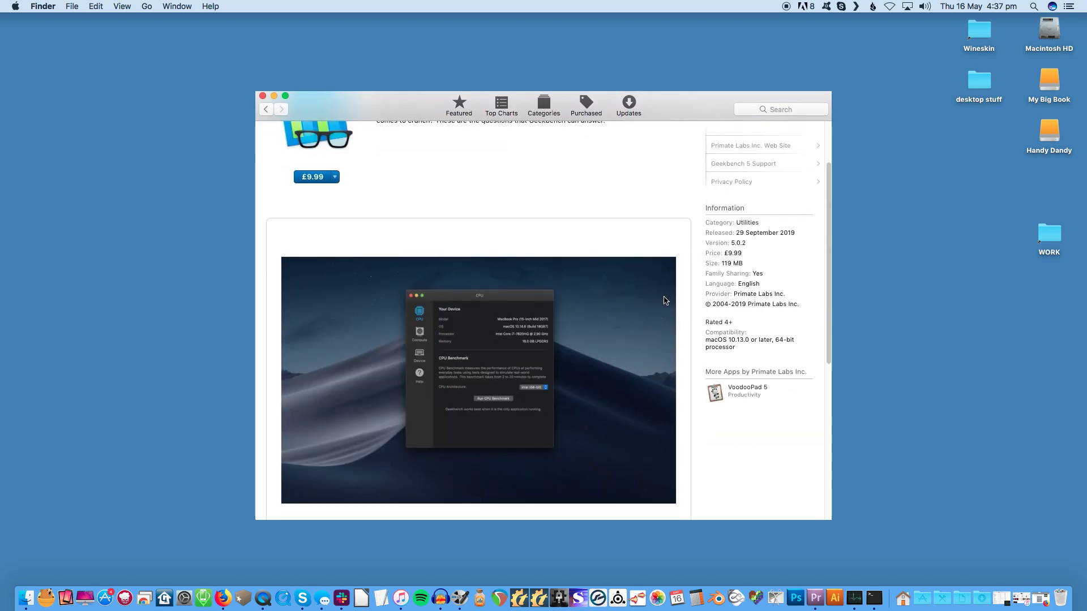
pyautogui.scroll(-1, 665, 301)
pyautogui.scroll(-5, 566, 318)
pyautogui.scroll(-1, 558, 311)
pyautogui.scroll(4, 562, 312)
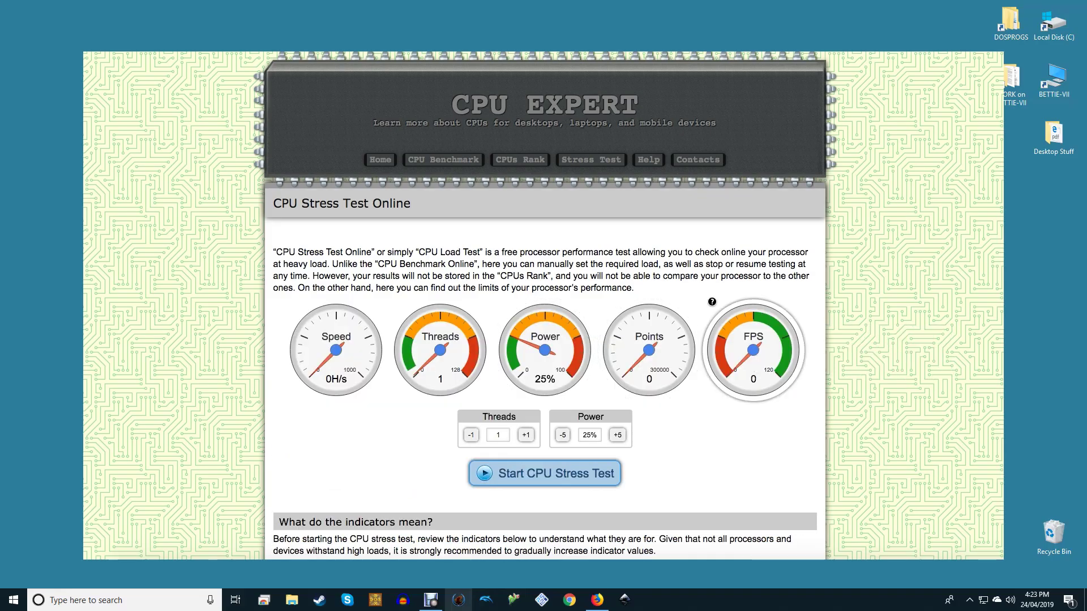
pyautogui.scroll(-1, 698, 449)
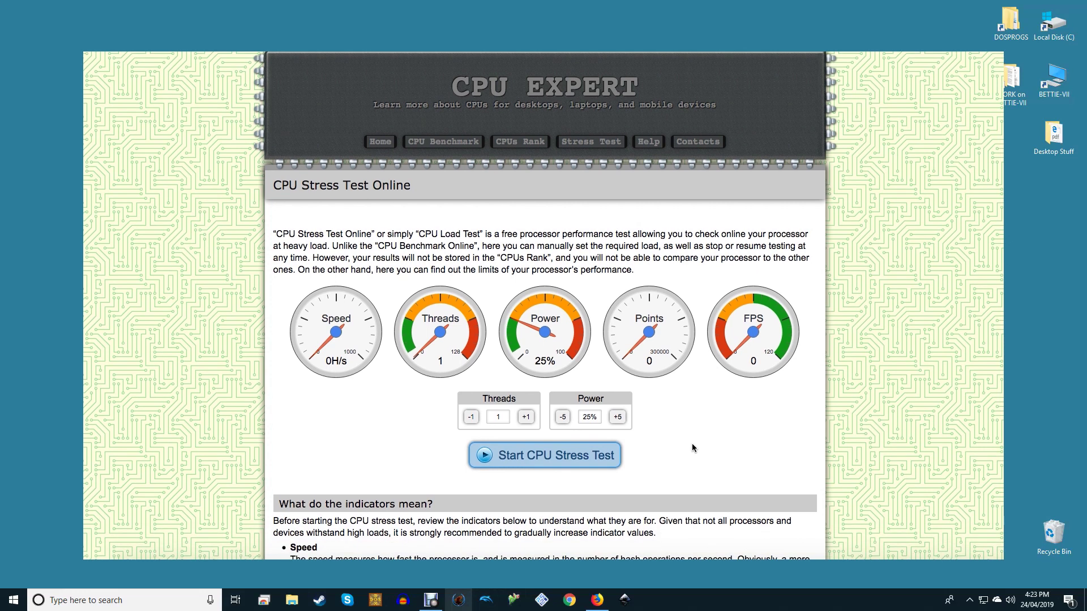
pyautogui.scroll(-1, 692, 448)
pyautogui.scroll(-1, 690, 444)
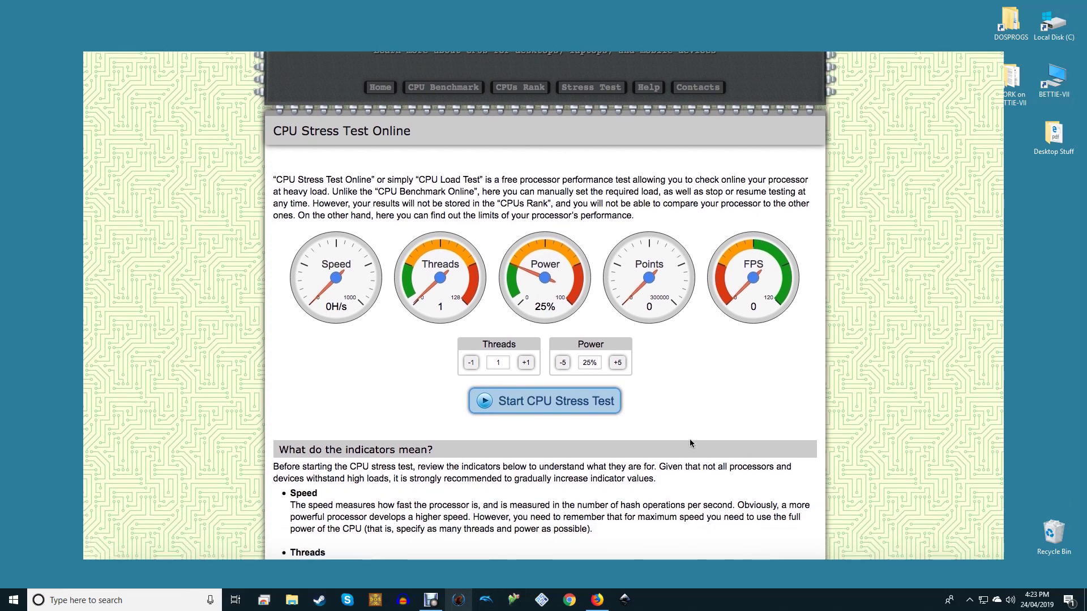
# Step: Raise the test to 4 threads and 40% power and start the online CPU stress test
pyautogui.click(526, 363)
pyautogui.click(525, 363)
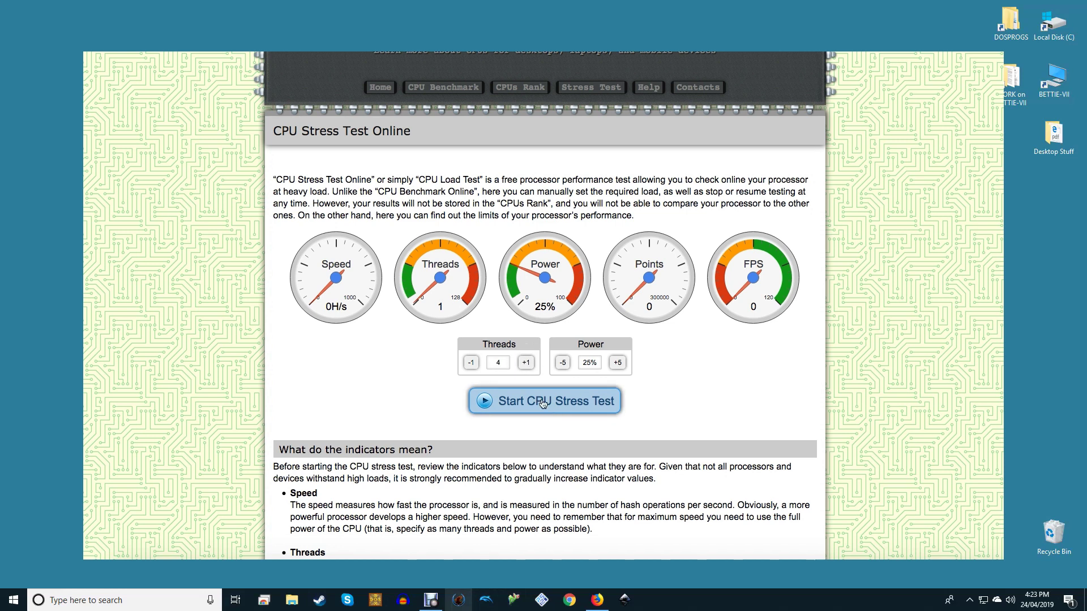
pyautogui.click(619, 364)
pyautogui.click(619, 364)
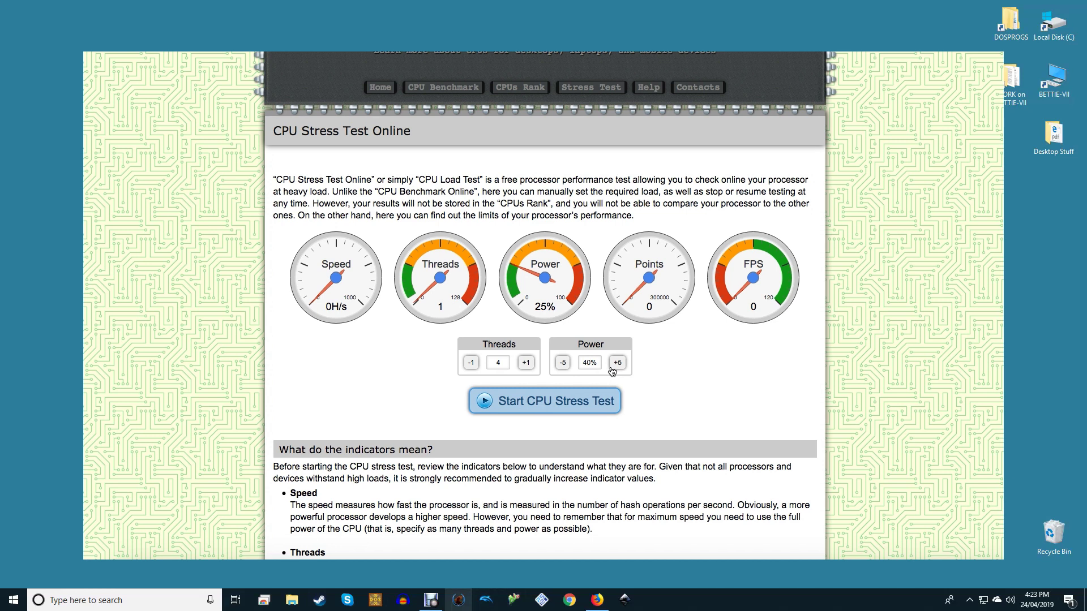
pyautogui.click(593, 397)
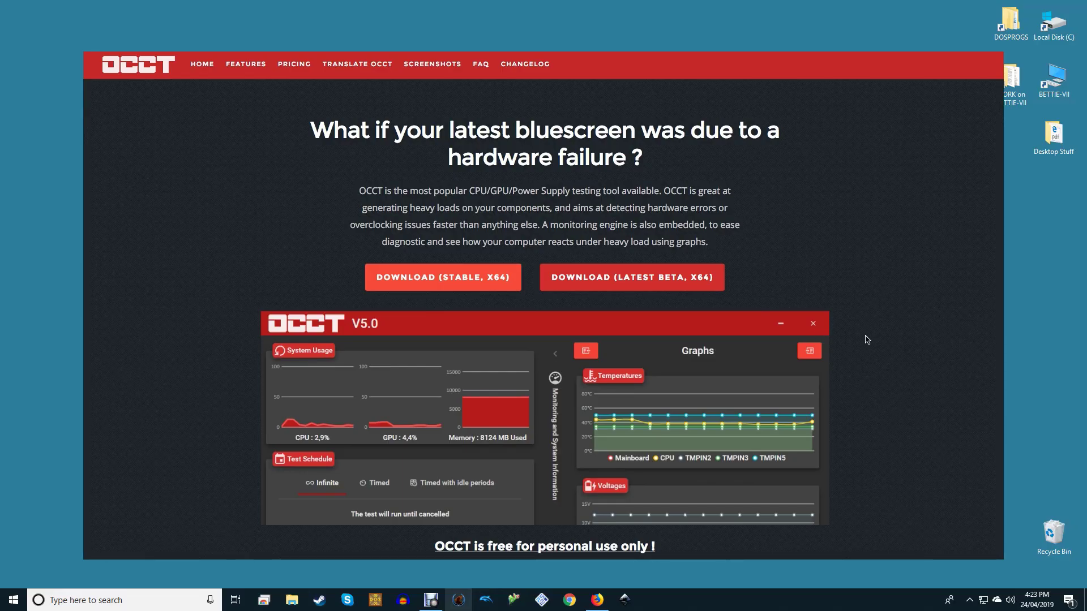
pyautogui.scroll(-2, 867, 340)
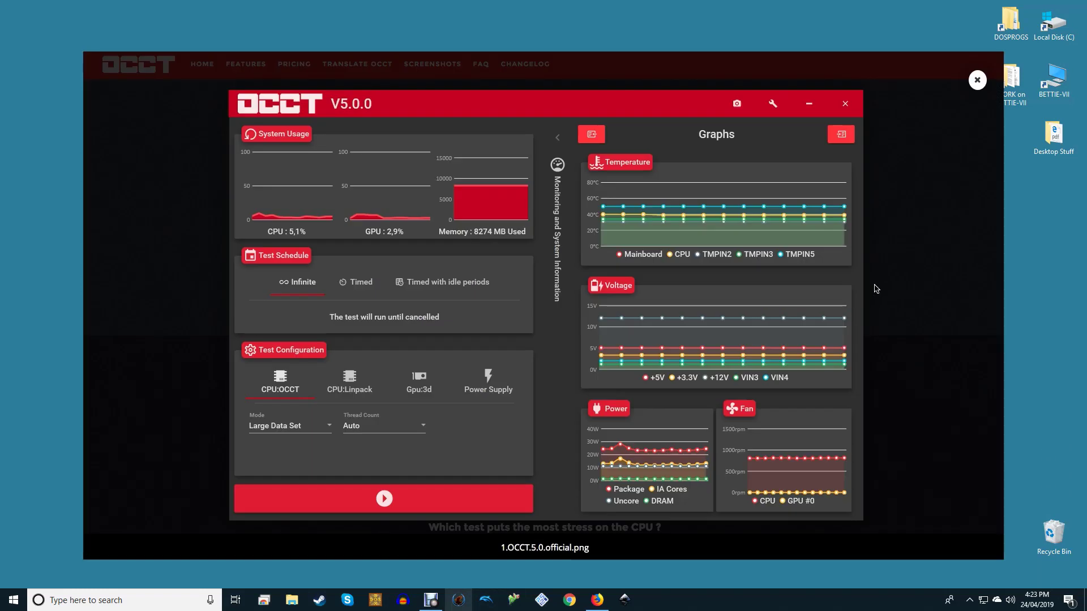
# Step: Page through the OCCT test report screenshot to the live testing image at 100% CPU with no errors
pyautogui.click(843, 306)
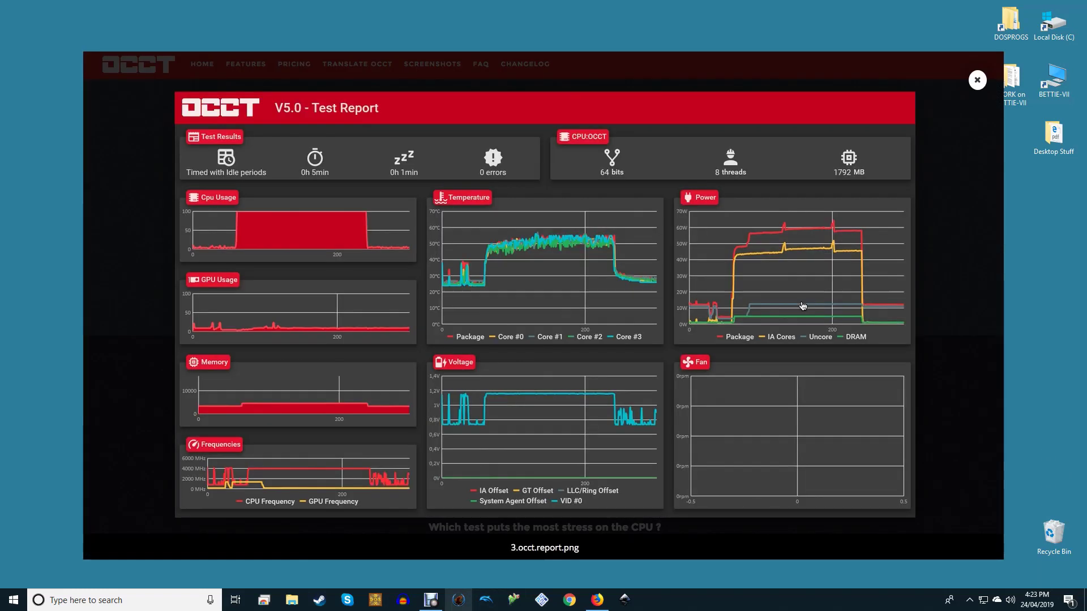
pyautogui.click(803, 305)
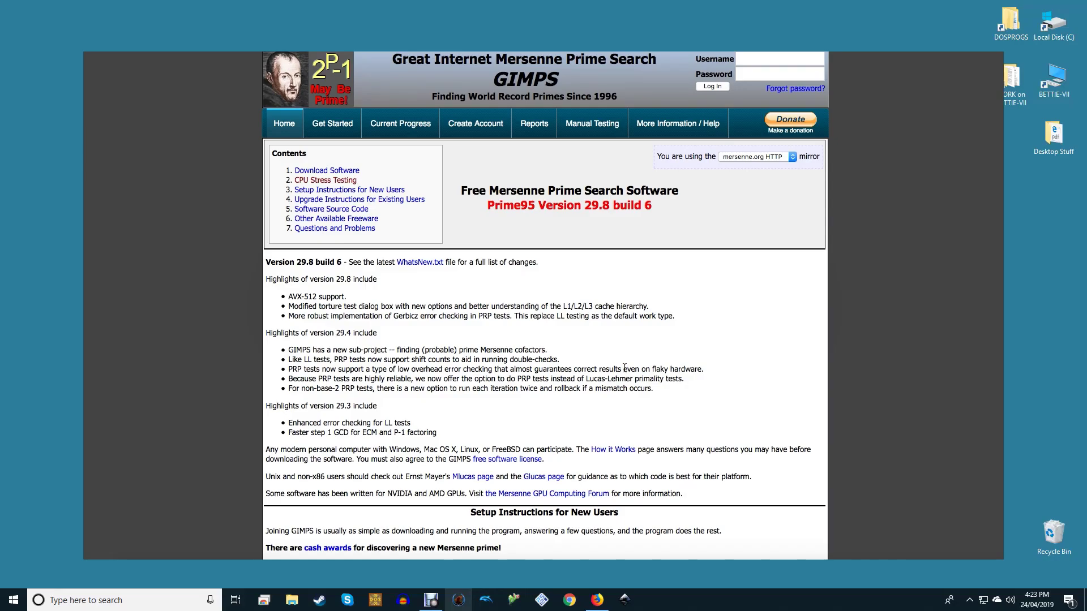
pyautogui.scroll(-2, 624, 368)
pyautogui.scroll(-3, 624, 365)
pyautogui.scroll(-3, 620, 365)
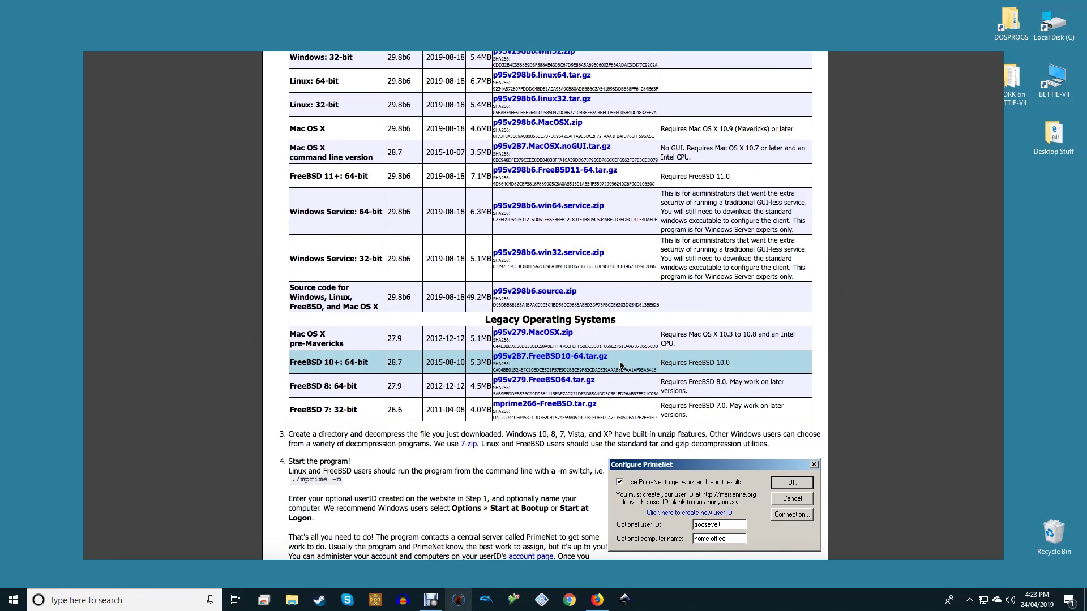
pyautogui.scroll(-1, 620, 365)
pyautogui.scroll(-2, 620, 365)
pyautogui.scroll(-1, 620, 364)
pyautogui.scroll(-2, 619, 363)
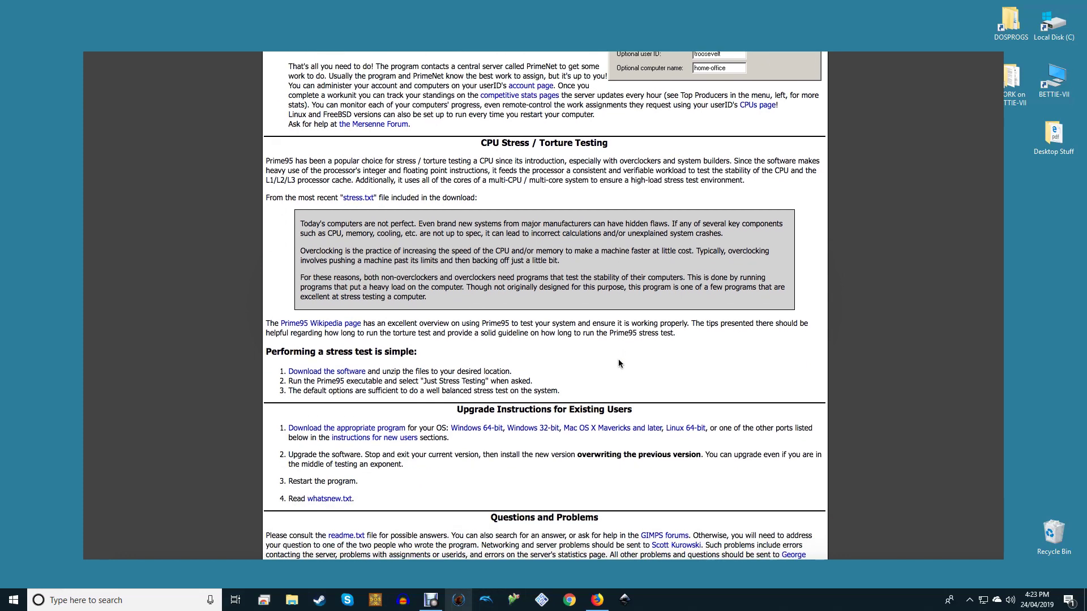
pyautogui.scroll(-1, 619, 364)
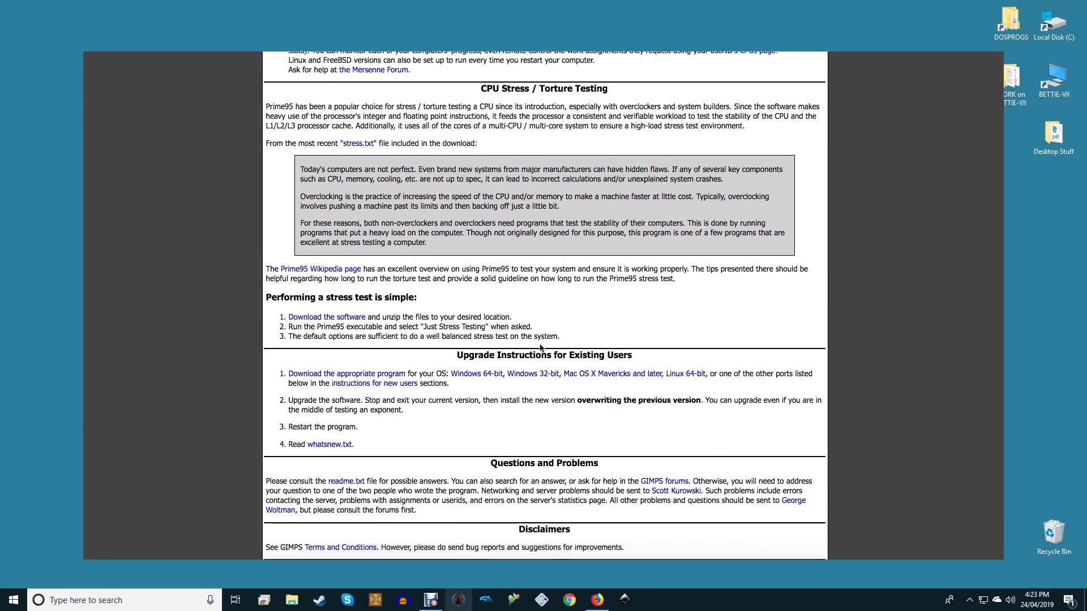
# Step: Jump to the Prime95 download table listing builds for each operating system
pyautogui.click(326, 317)
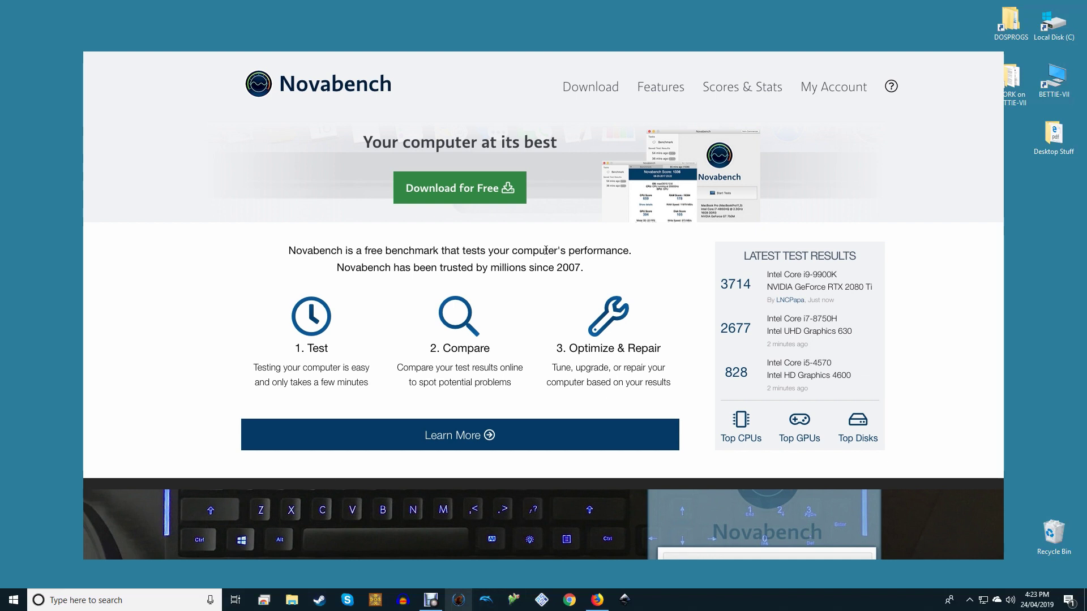
pyautogui.scroll(-3, 546, 251)
pyautogui.scroll(-2, 543, 249)
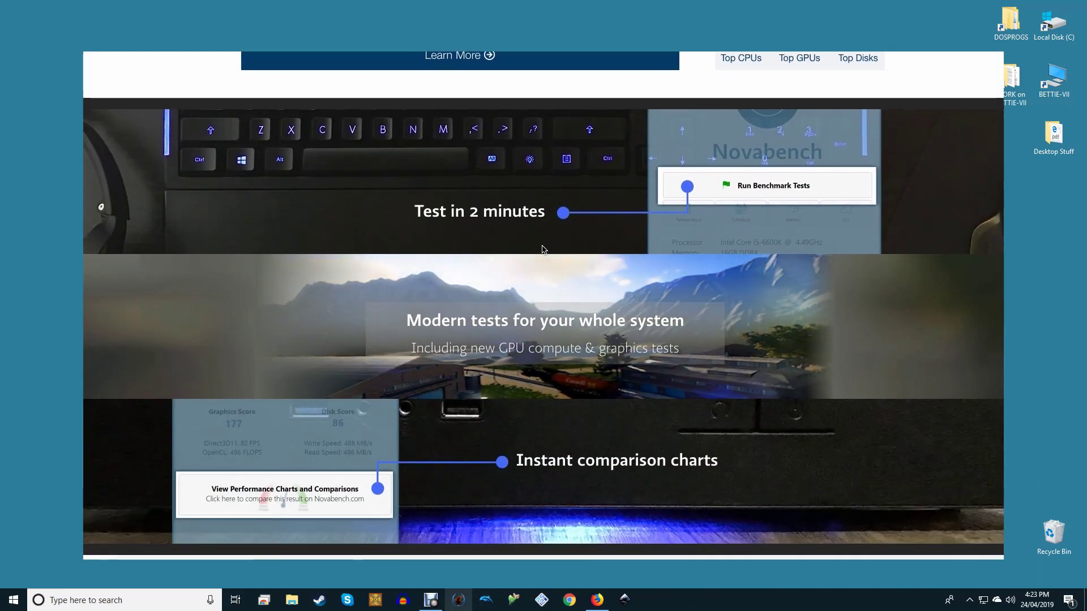